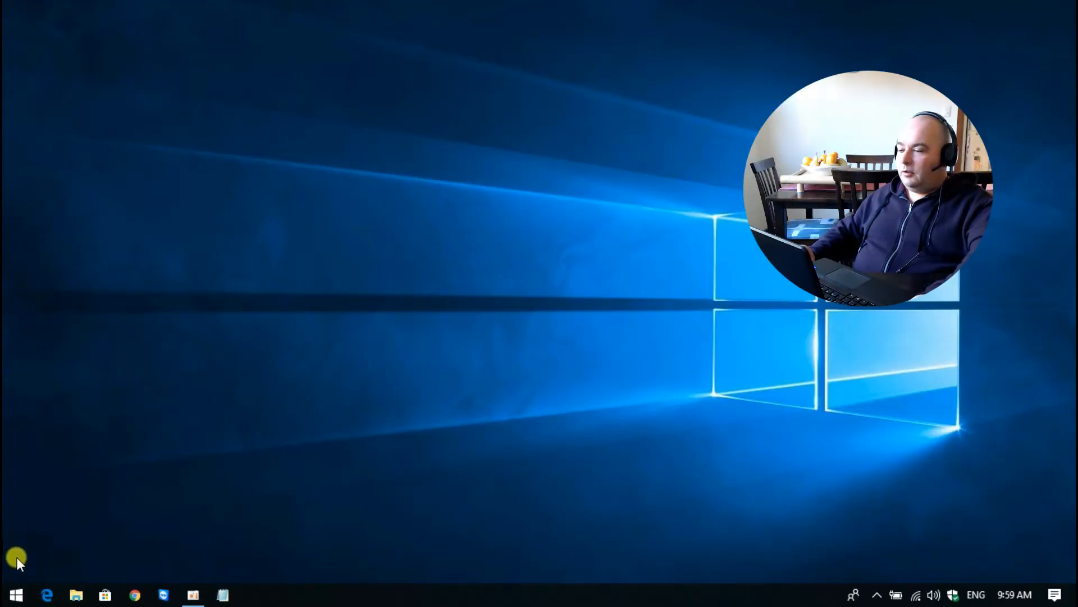
- Reach the Network Connections adapter list via Start, Settings and Network & Internet
left_click(17, 597)
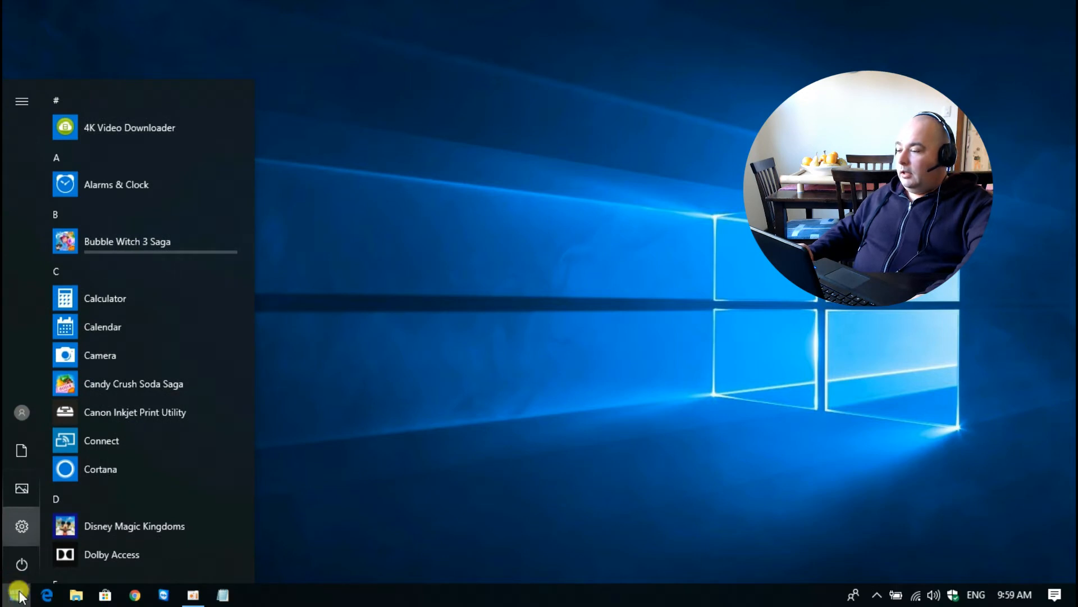
left_click(22, 527)
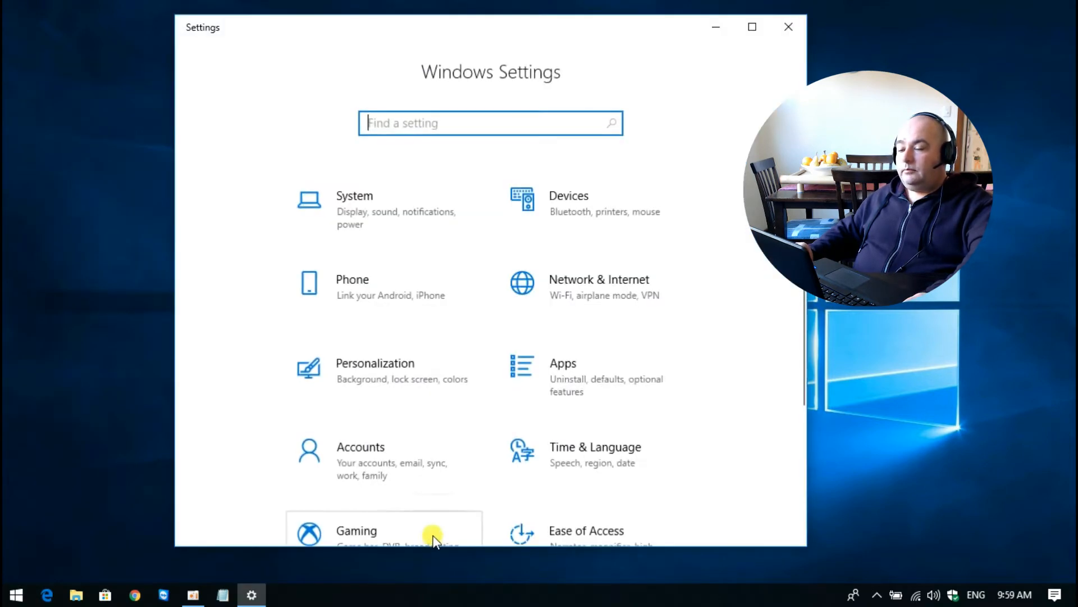
left_click(613, 282)
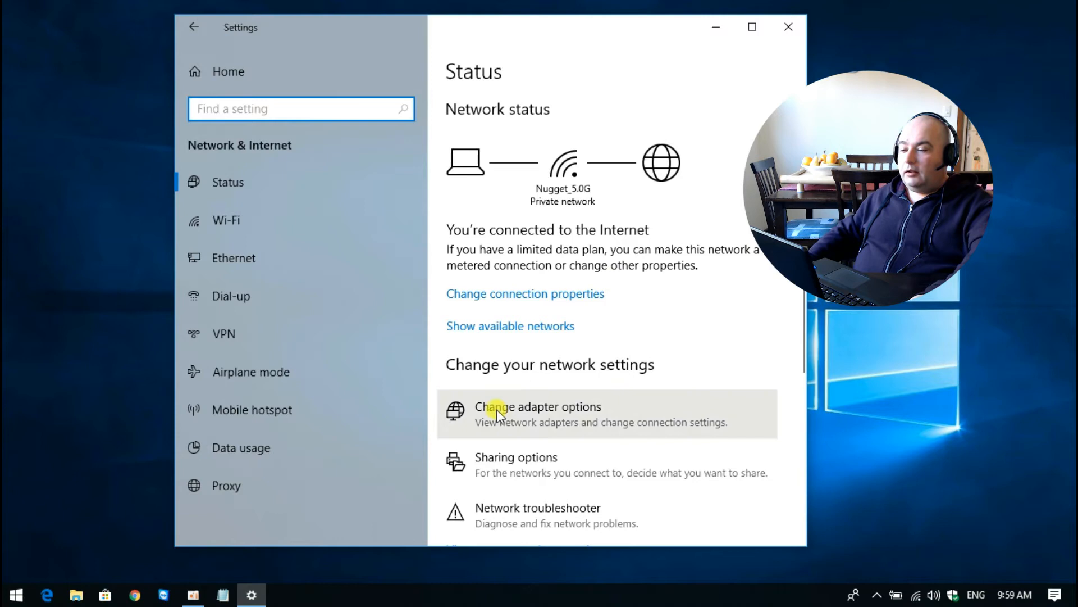
left_click(604, 406)
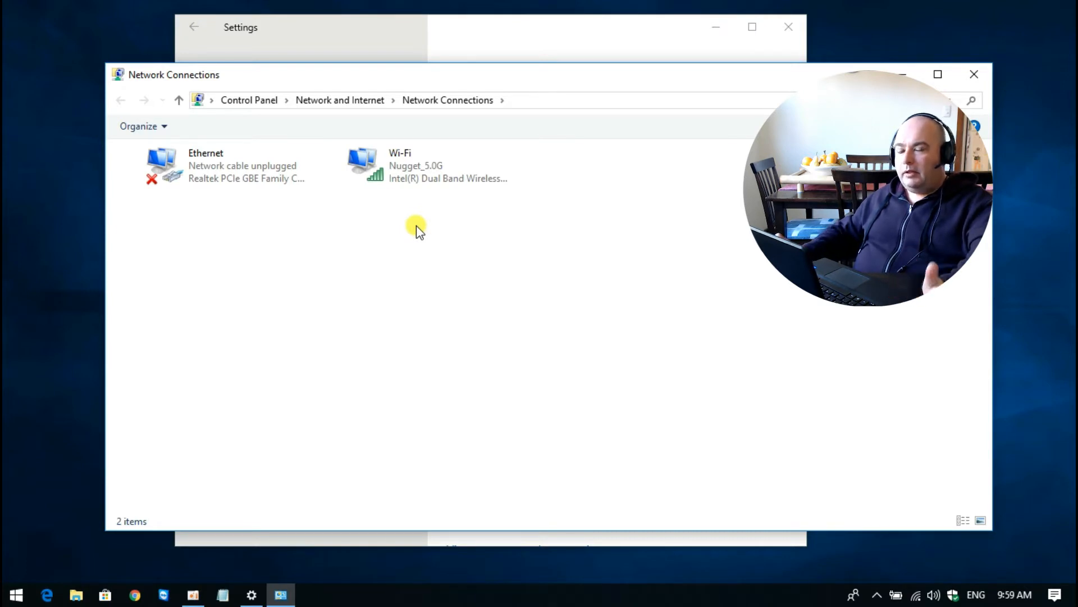
- Bring up the Wi-Fi adapter's Internet Protocol Version 4 (TCP/IPv4) properties
right_click(393, 163)
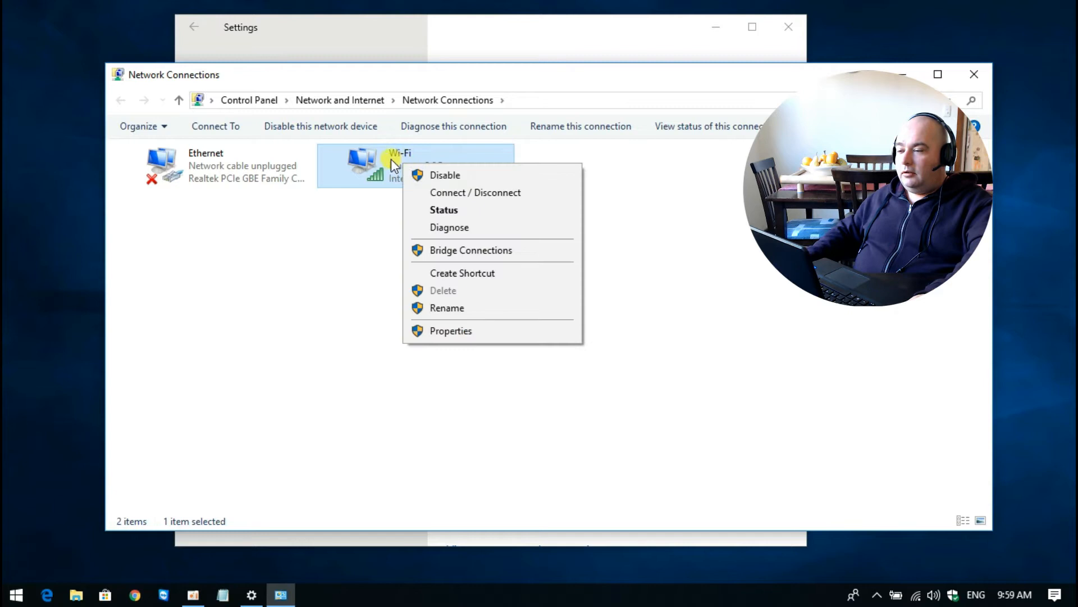
left_click(494, 331)
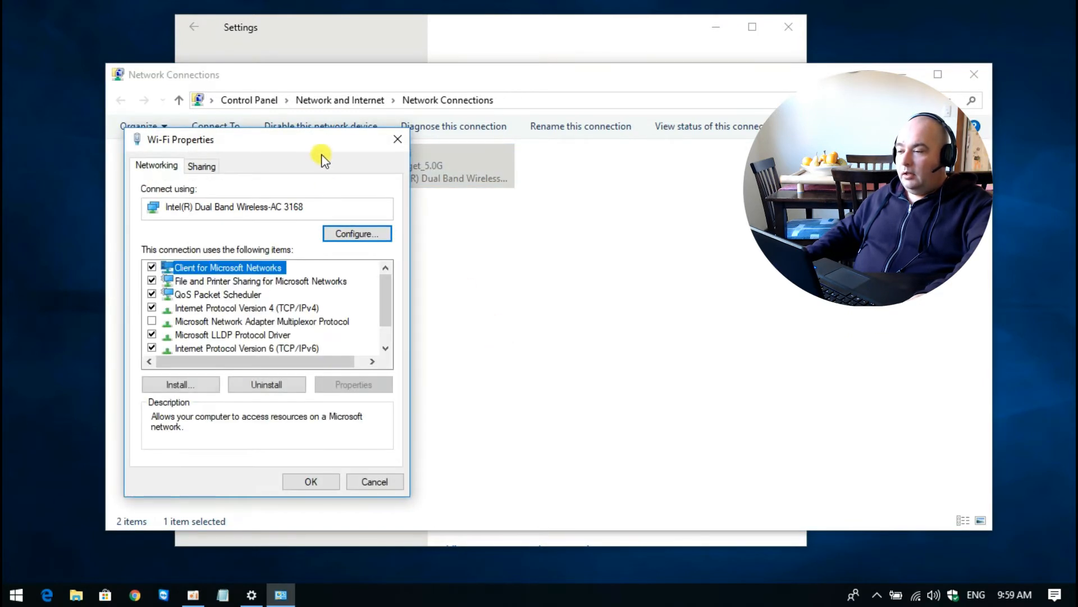
left_click_drag(314, 137, 446, 56)
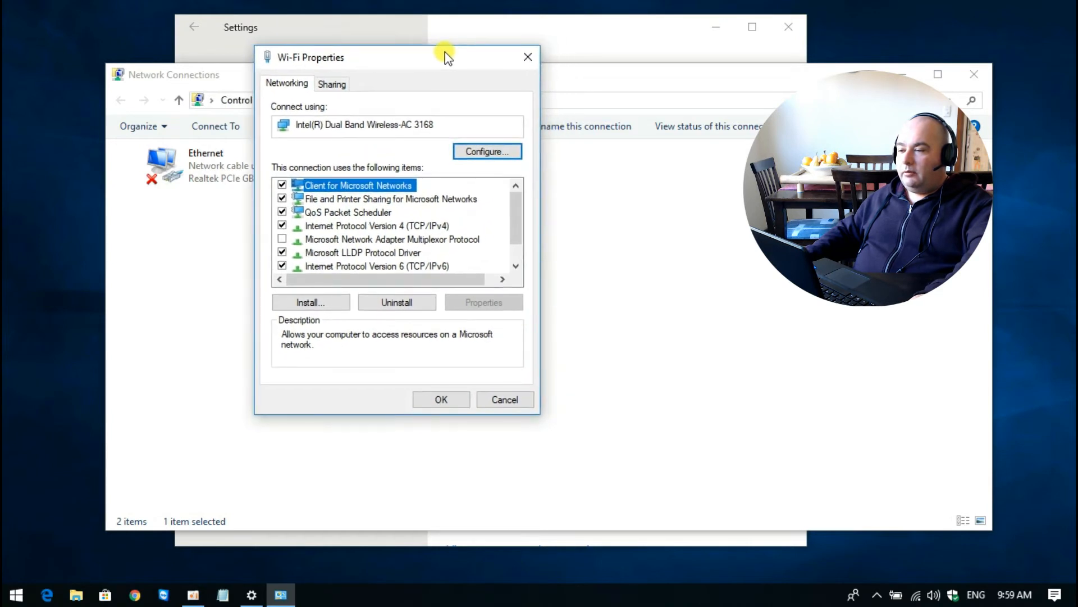
left_click(346, 226)
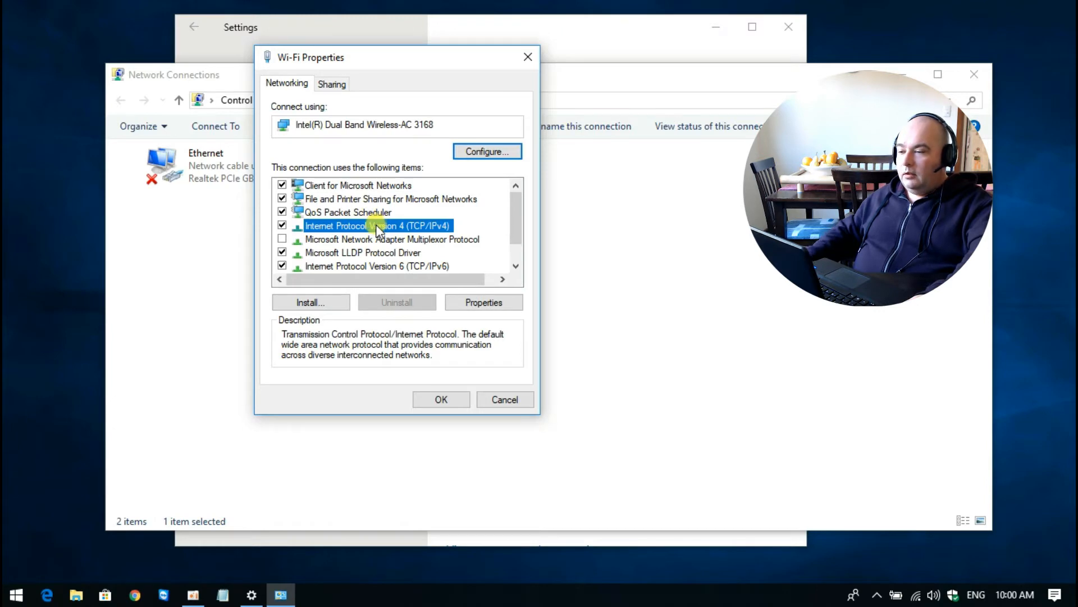
left_click(482, 302)
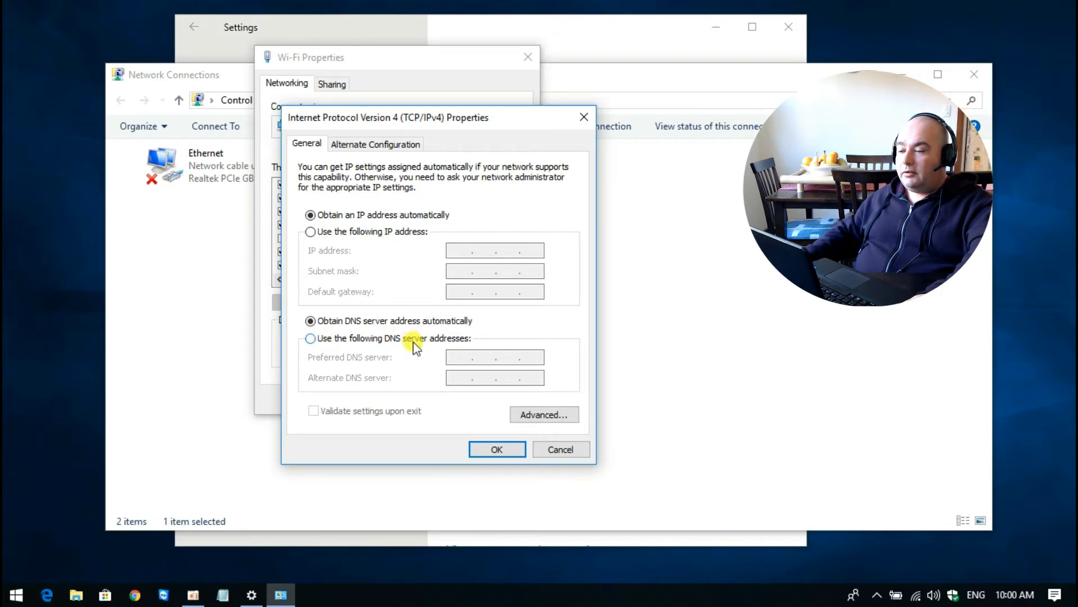
- Enter manual IPv4 DNS servers 8.8.8.8 and 8.8.4.4 and save with OK
left_click(311, 339)
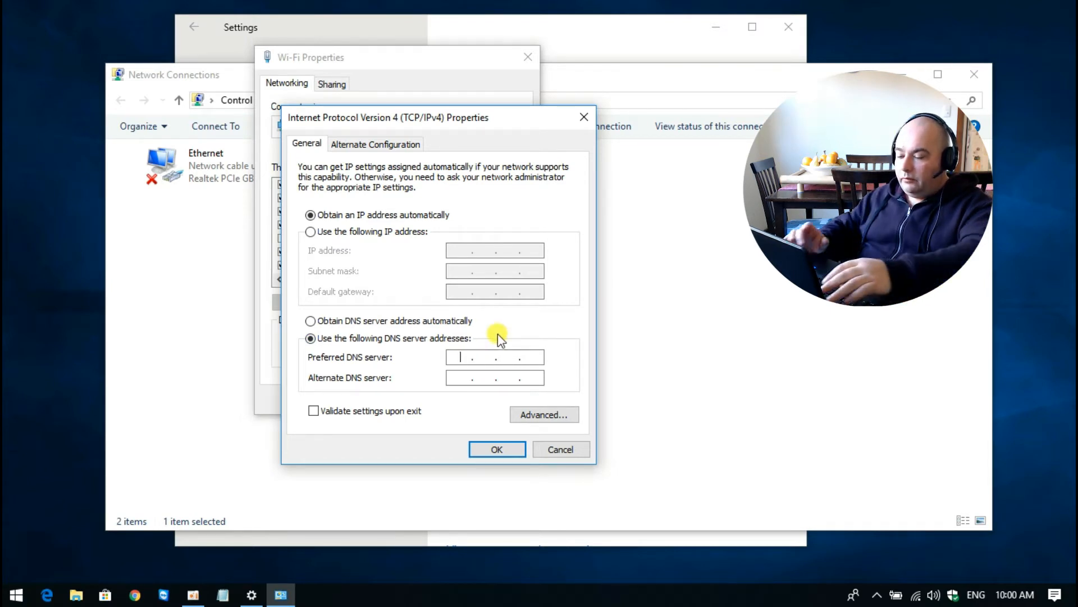
type("8 . ")
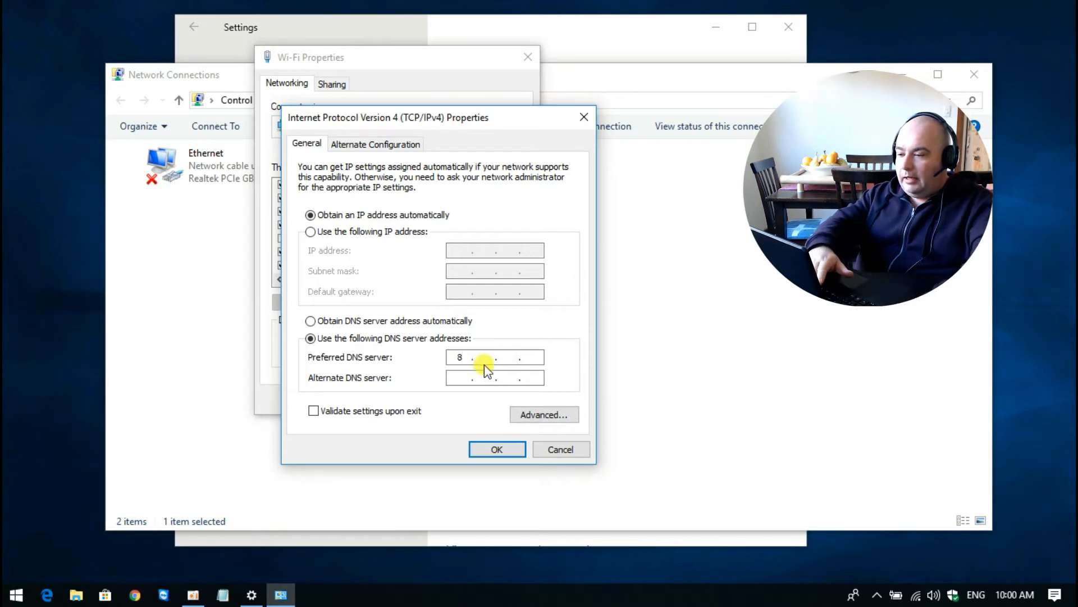
type("8")
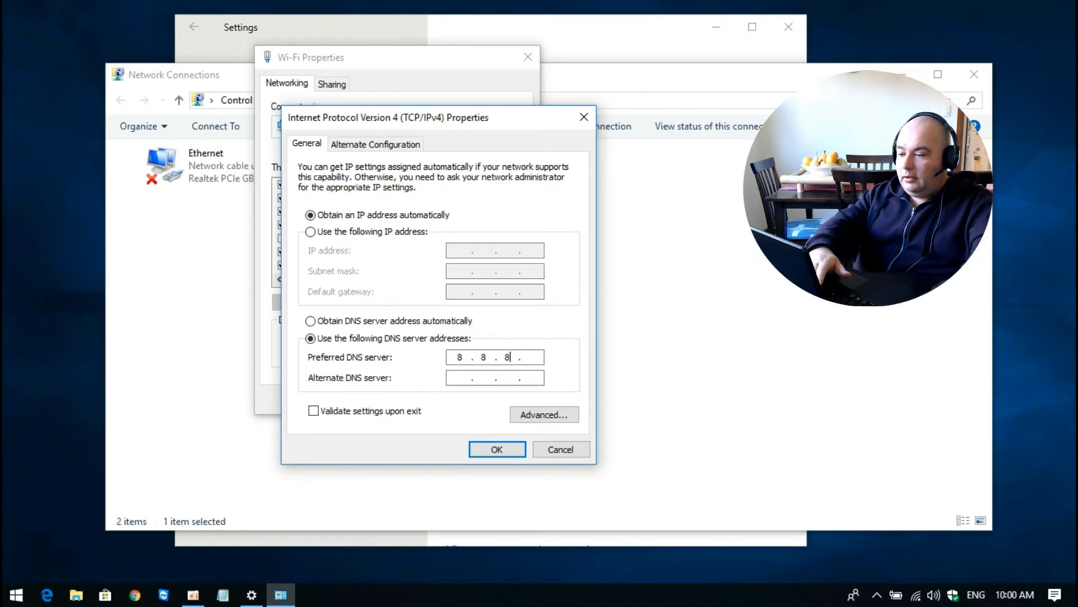
left_click(466, 378)
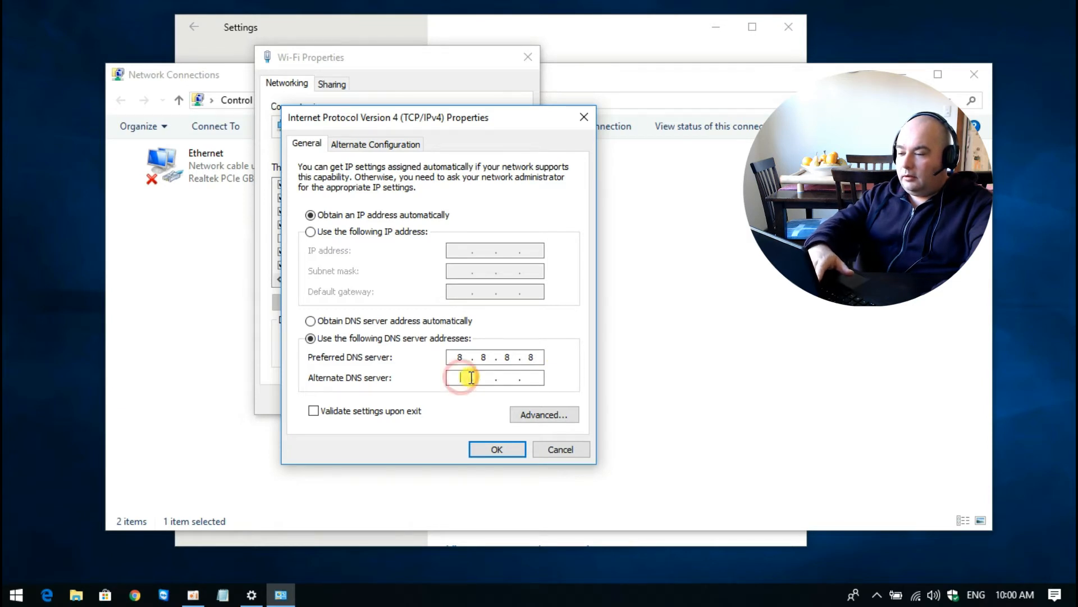
type("8.8")
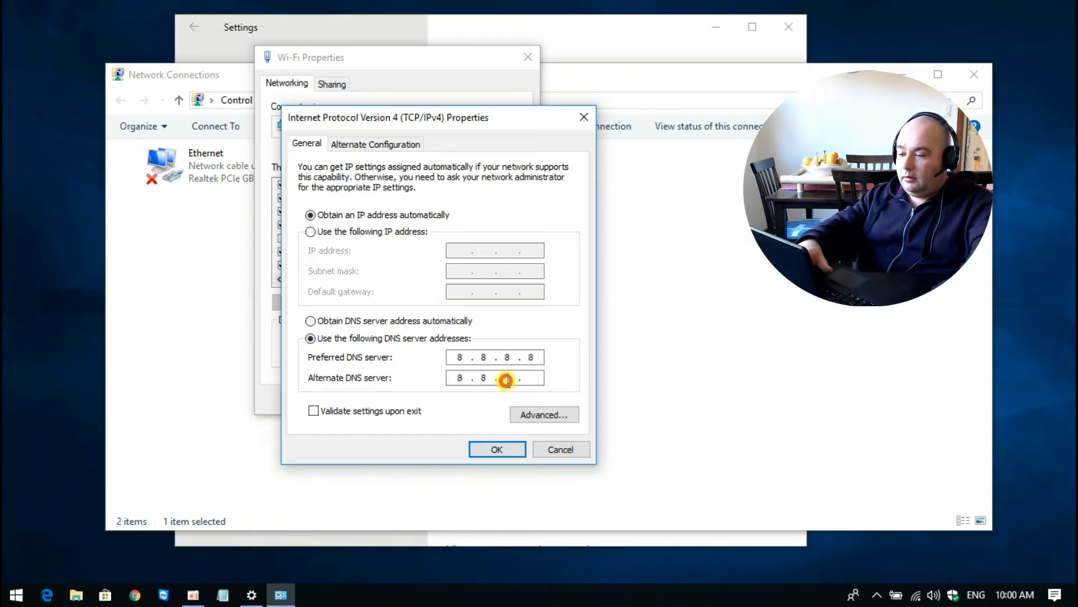
type(".4")
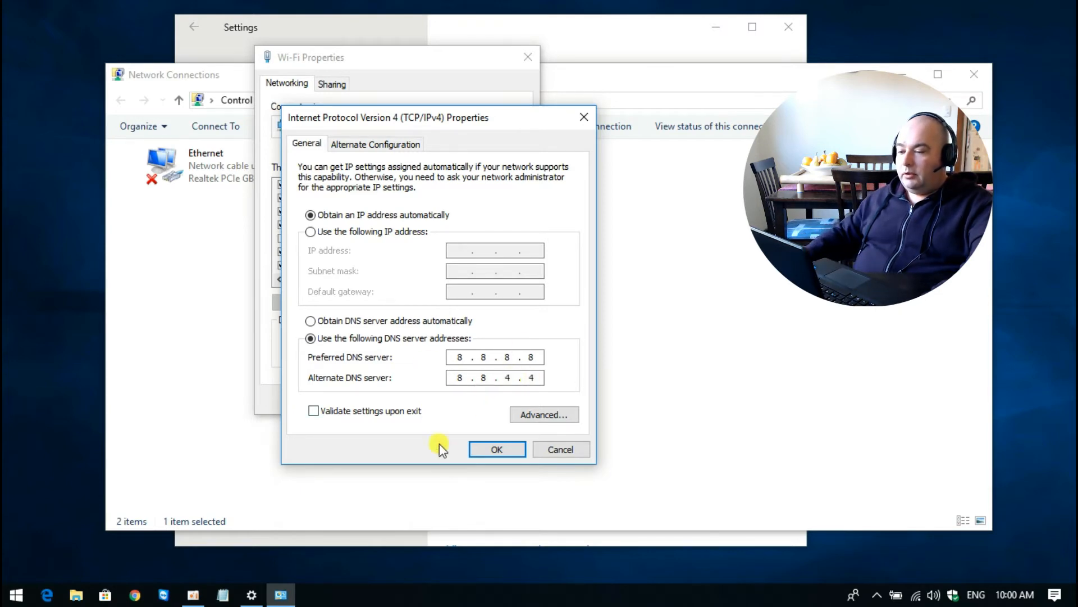
left_click(499, 451)
- Enter manual IPv6 DNS servers 2001:4860:4860::8888 and 2001:4860:4860::8844 and apply with OK
left_click(376, 265)
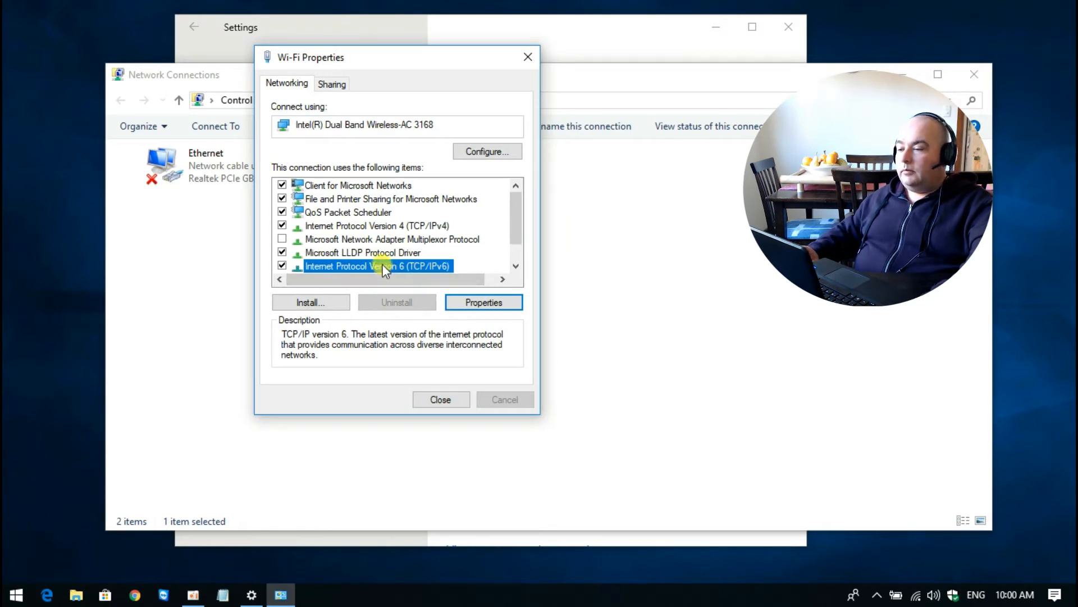
scroll(384, 265, "down", 1)
double_click(385, 238)
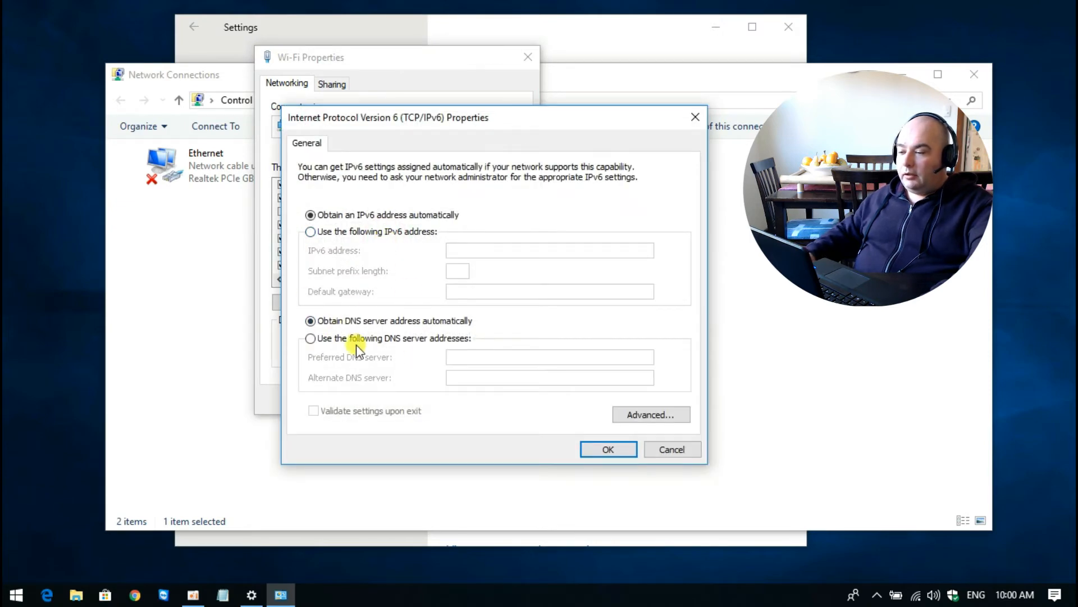
left_click(311, 338)
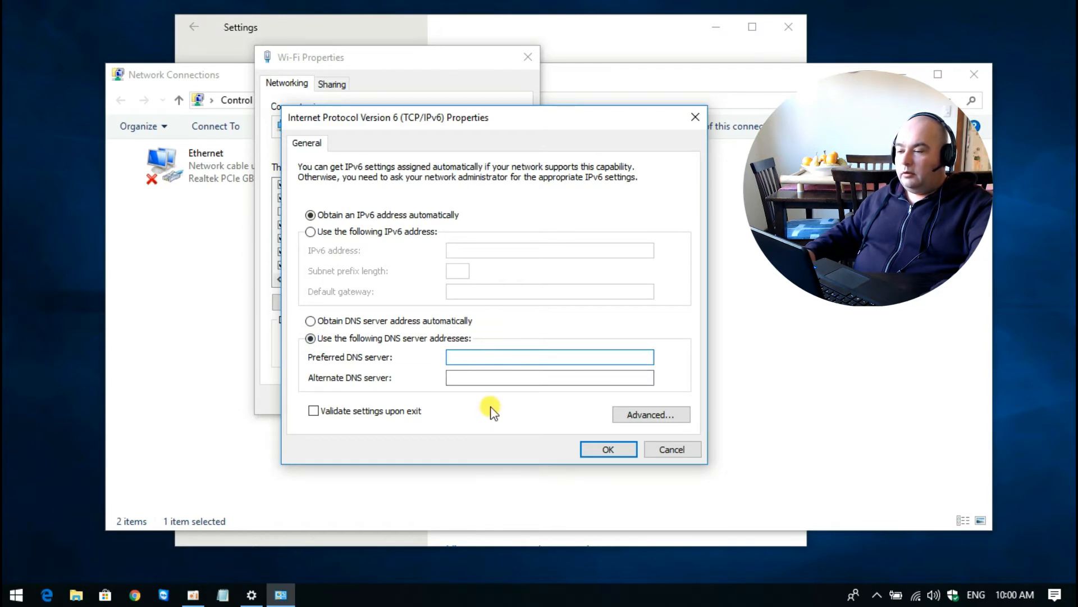
type("2001:")
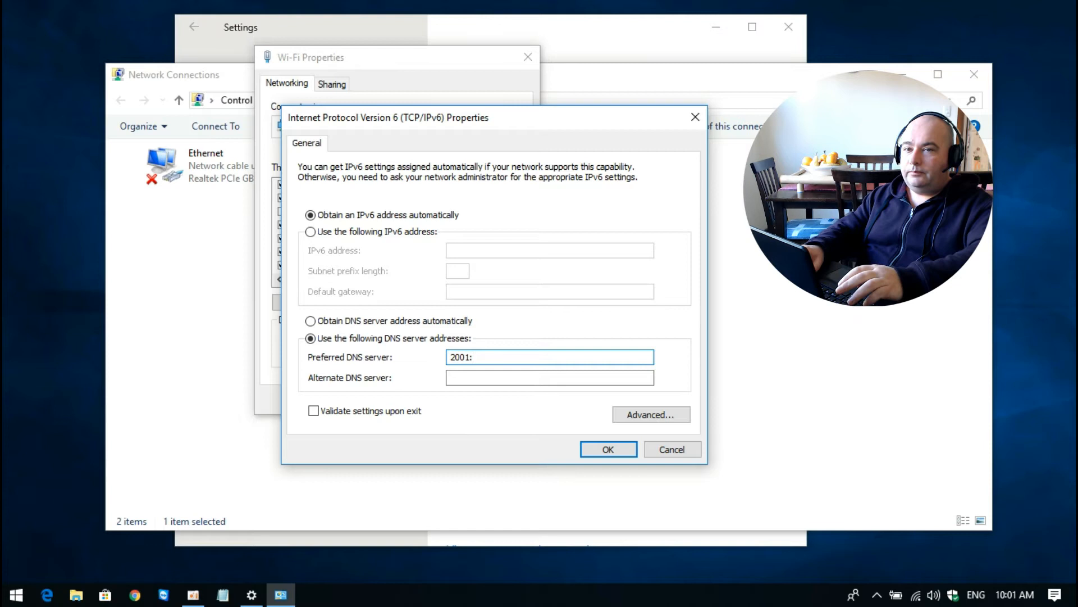
type("486")
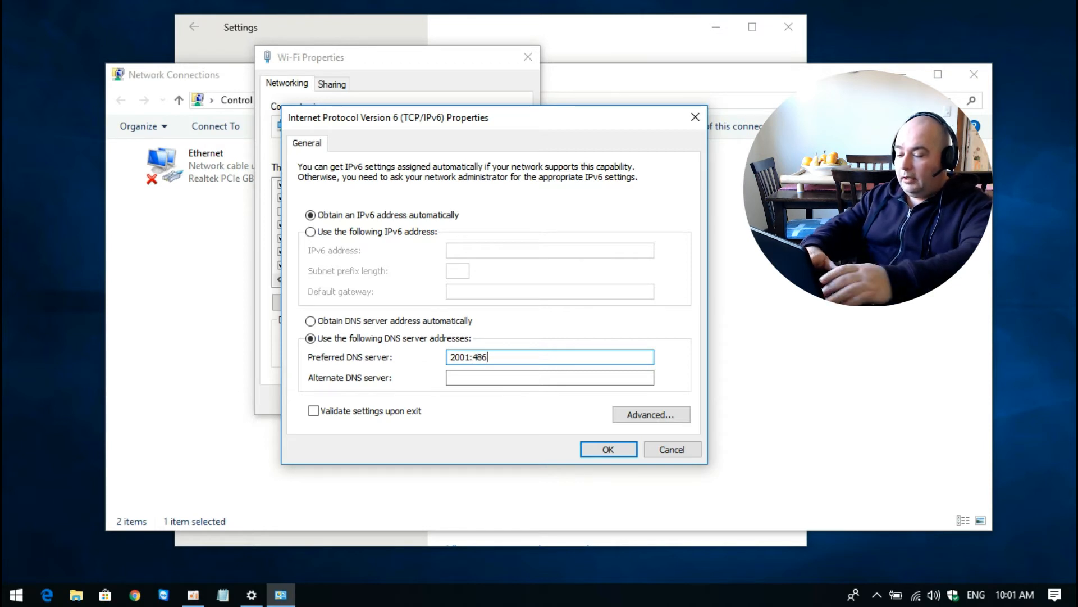
type("0:")
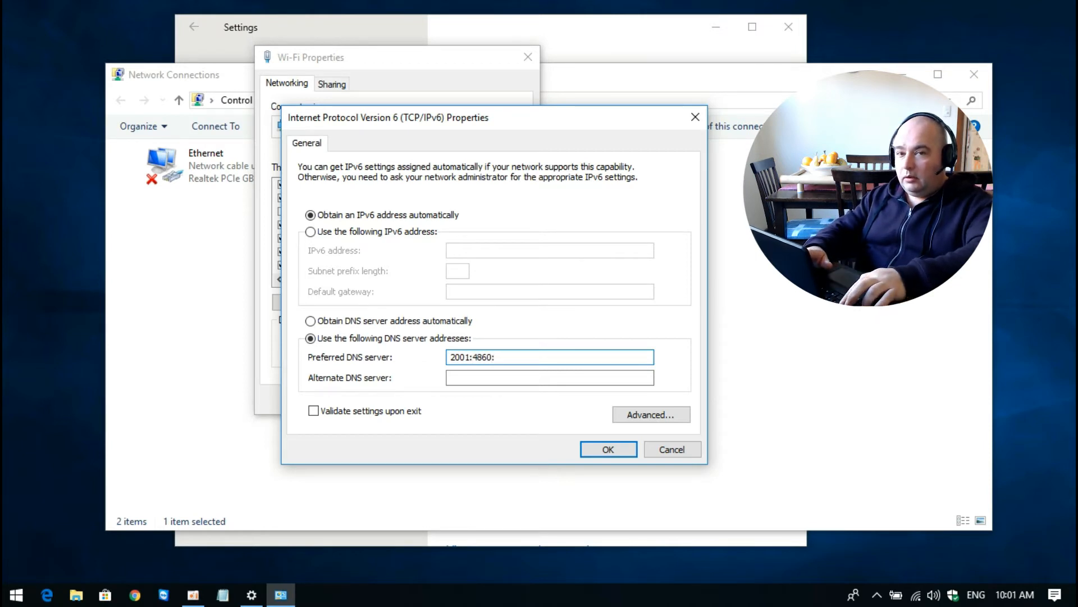
type("4860::8888")
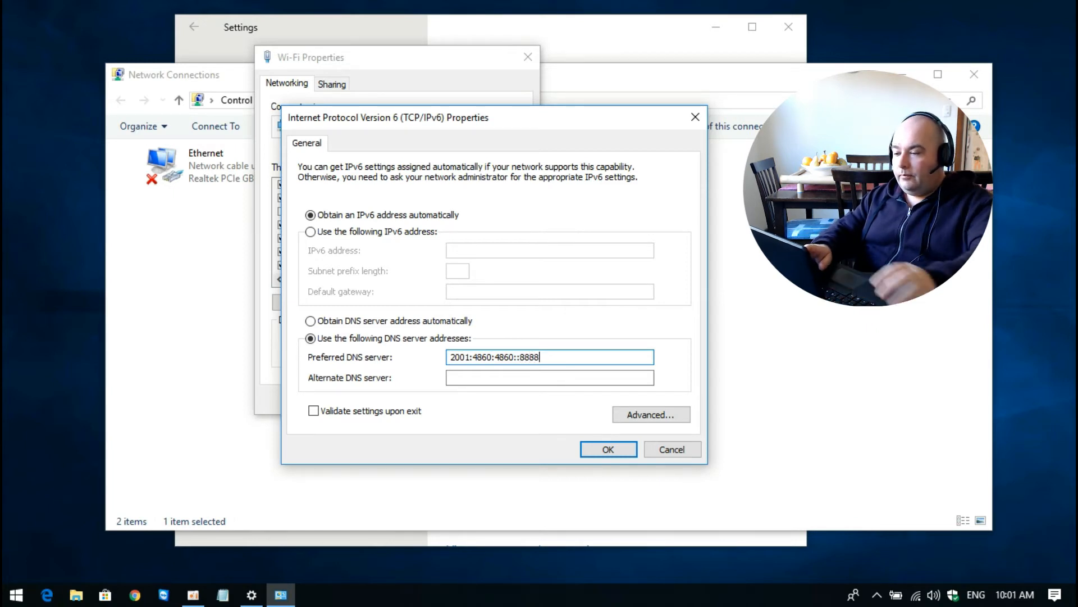
left_click(513, 378)
type("2001:")
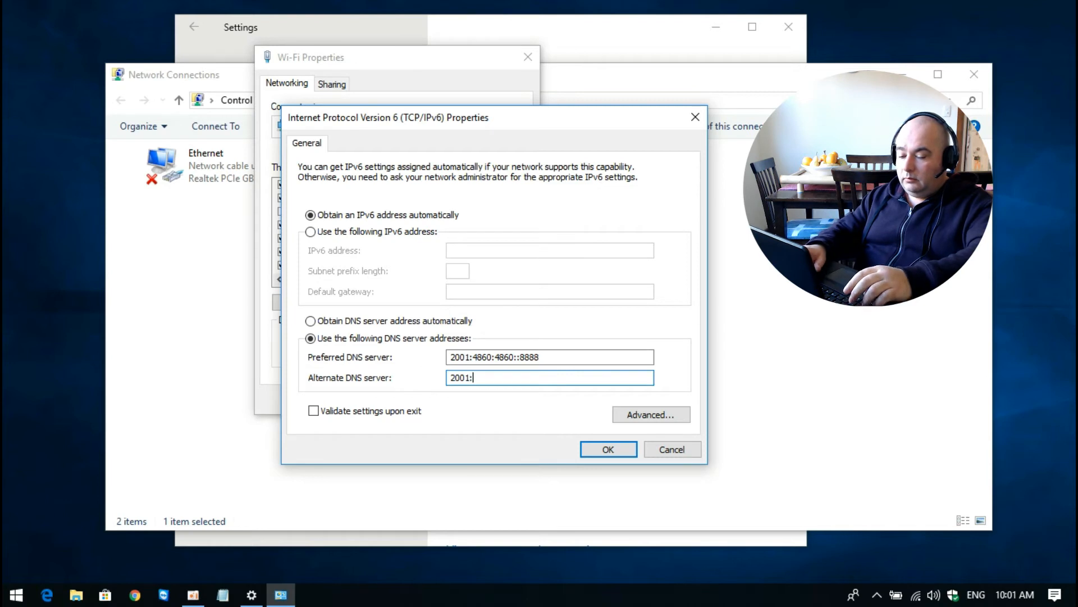
type("486")
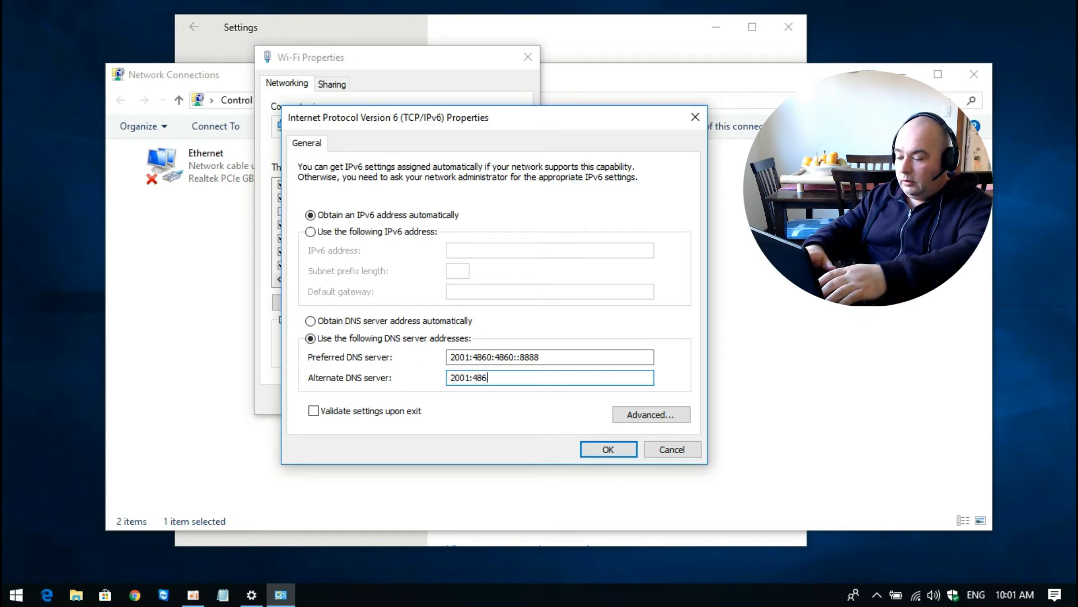
type("0:")
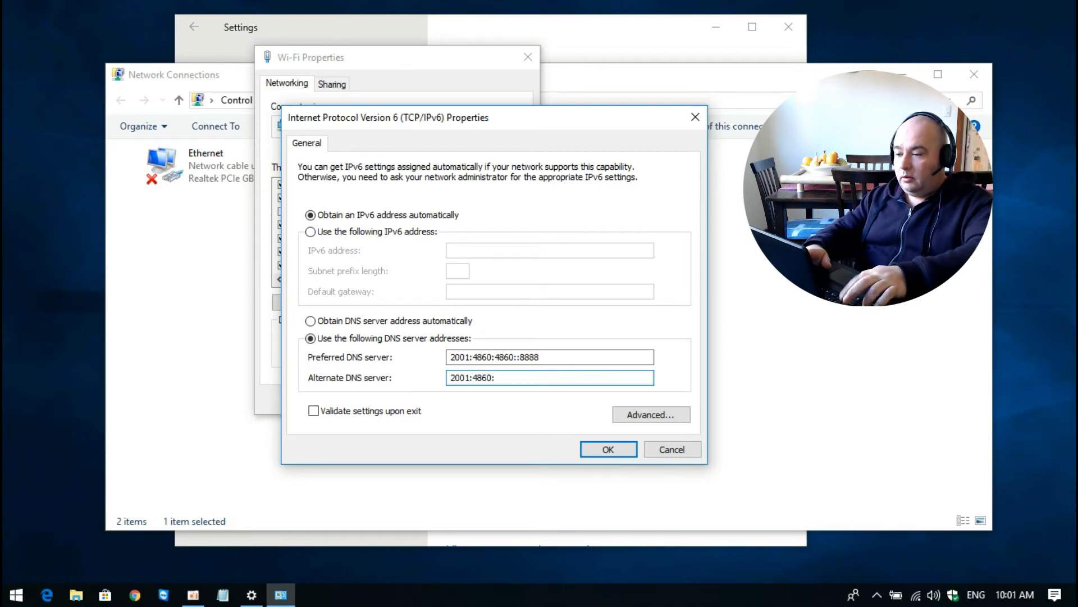
type("4860")
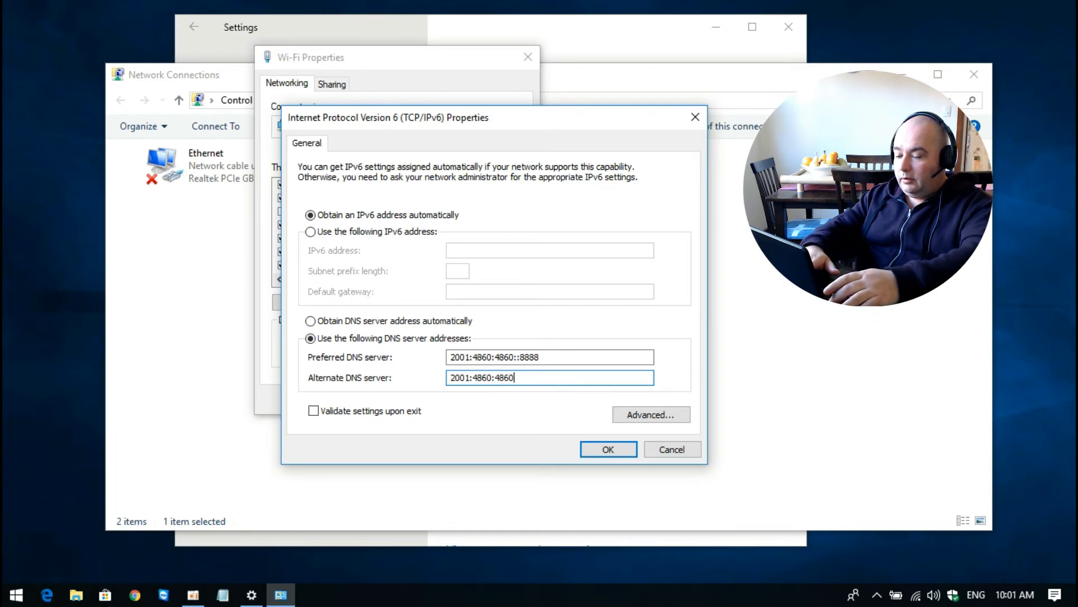
type(":")
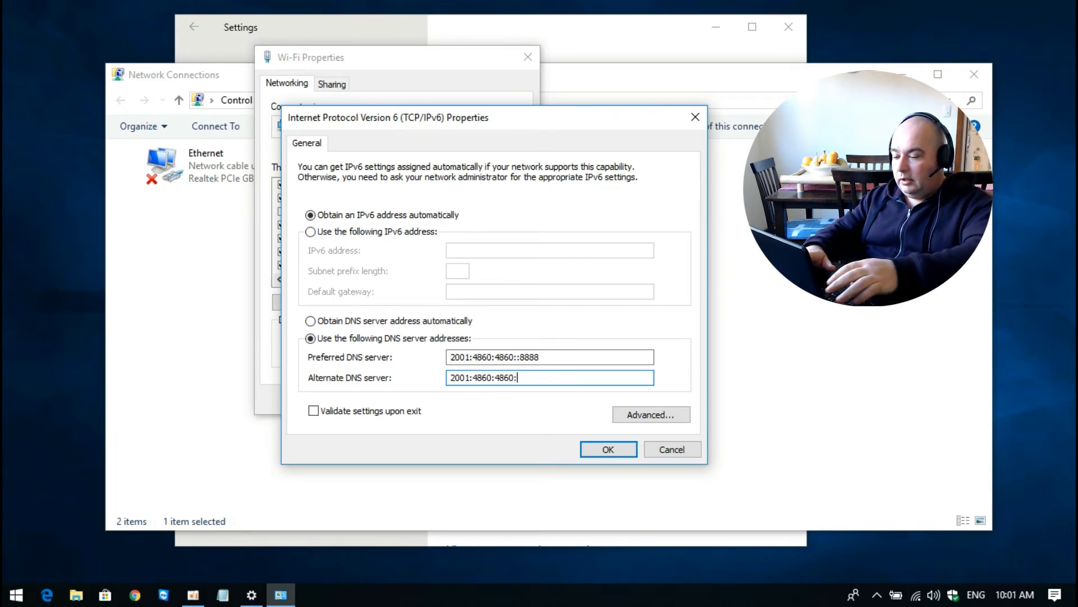
type(":8")
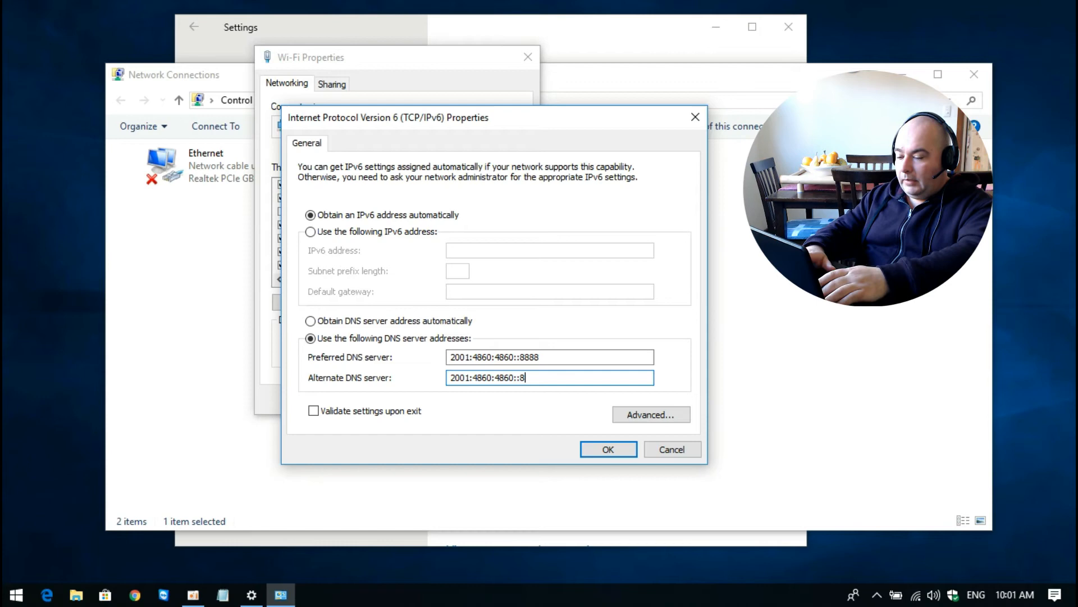
type("844")
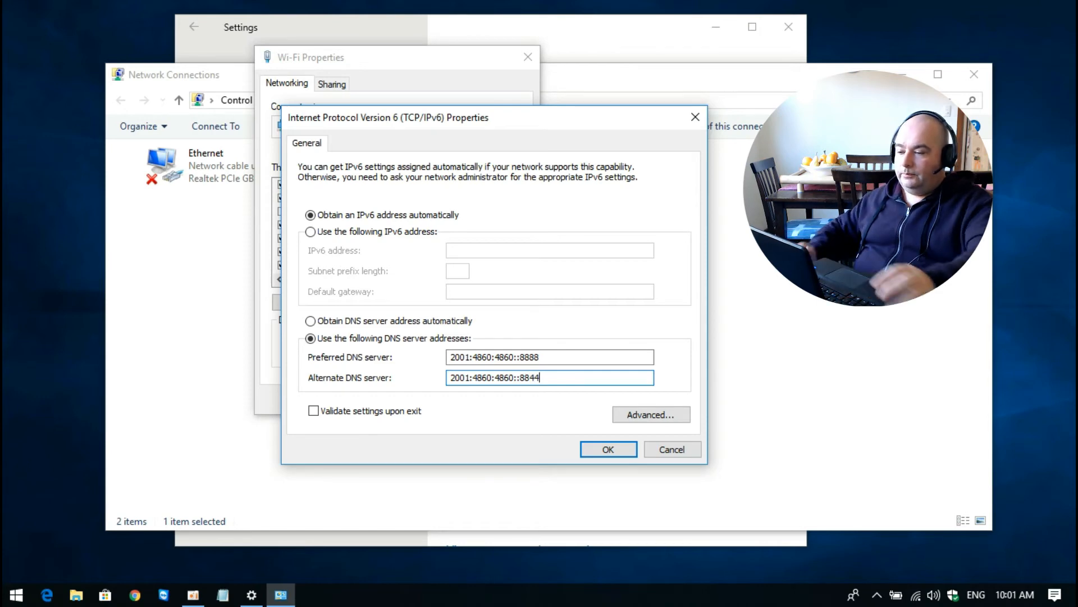
left_click(607, 451)
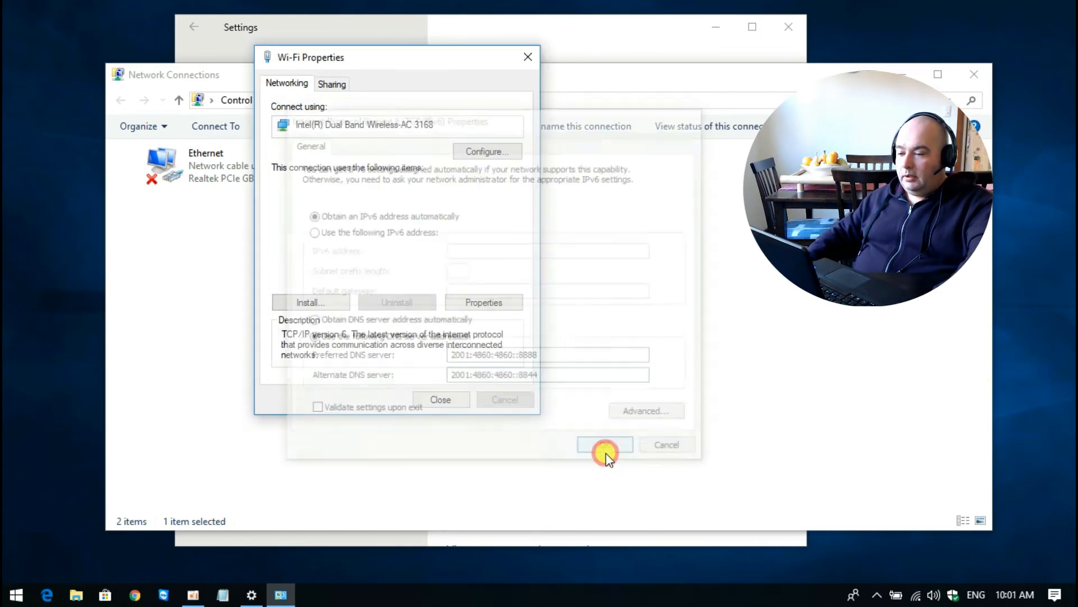
- Close the network and Settings windows, launch Edge and load thepiratebay.org
left_click(444, 400)
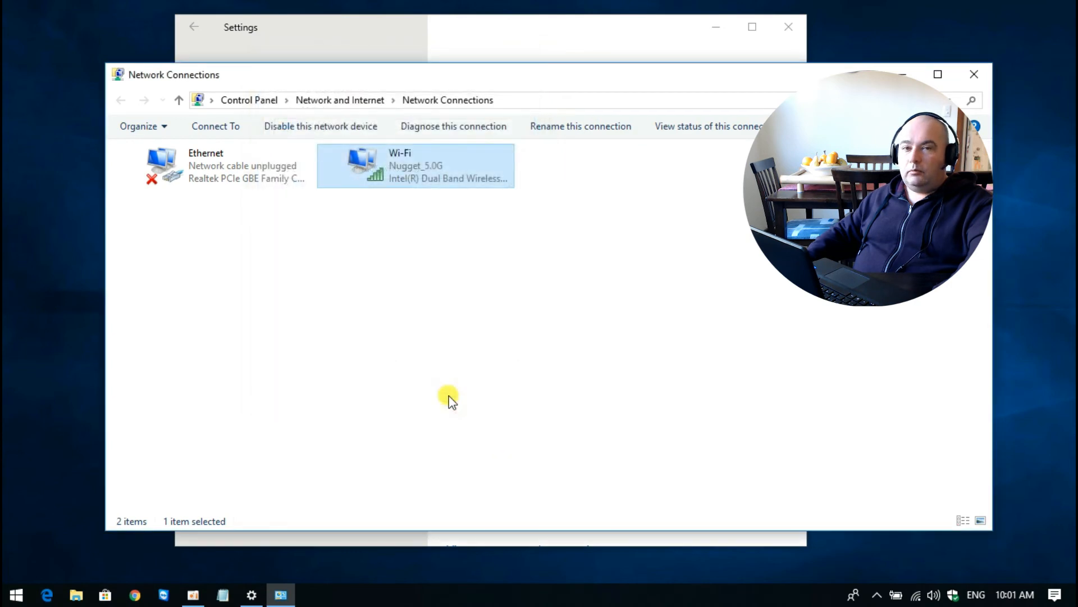
left_click(983, 74)
left_click(784, 26)
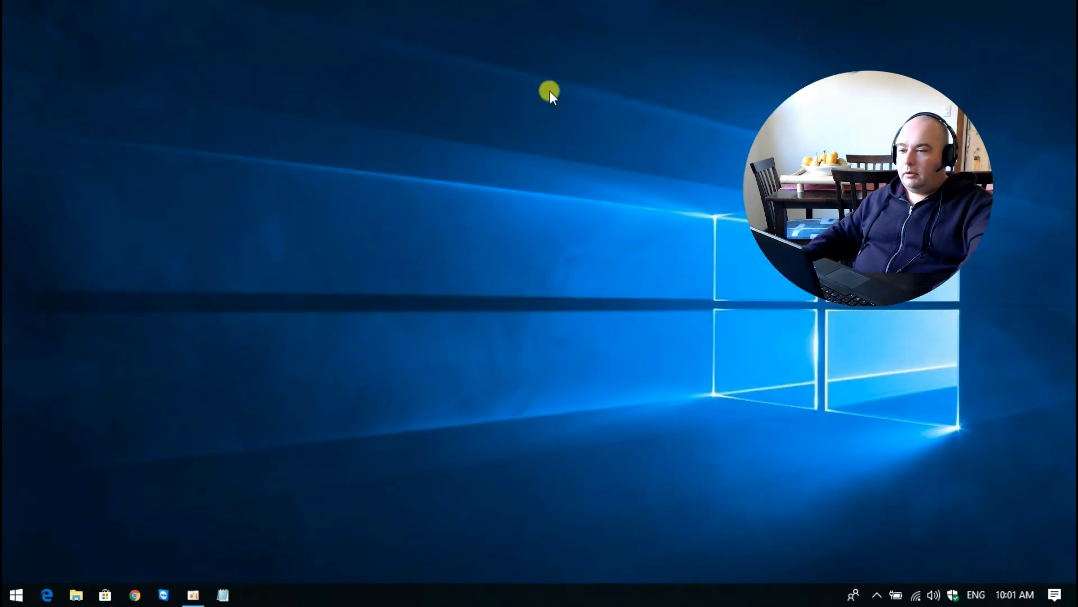
left_click(46, 595)
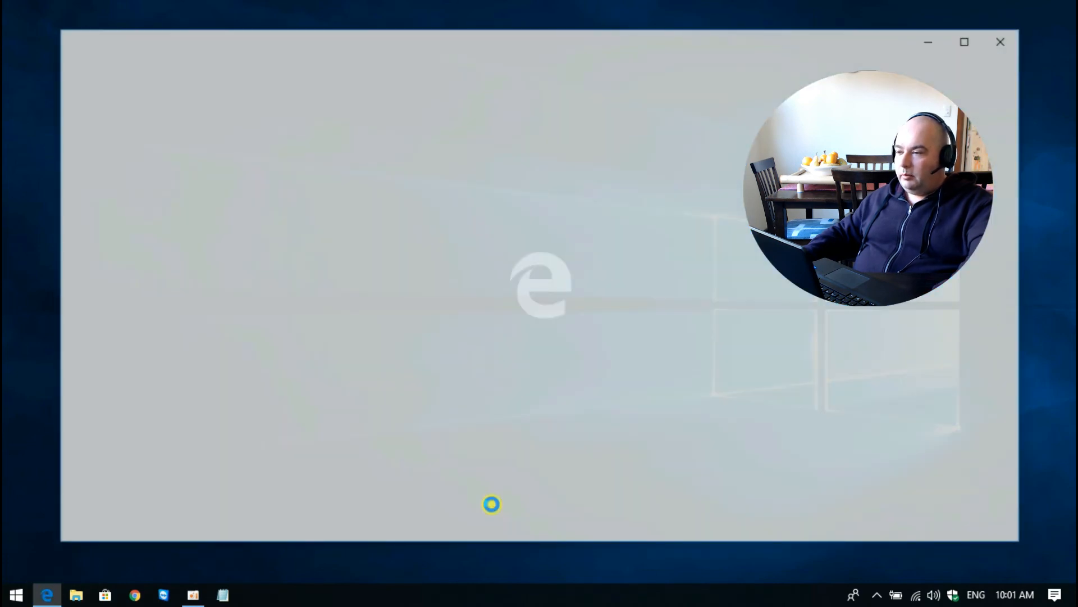
type("thepiratebay.org/")
key("Return")
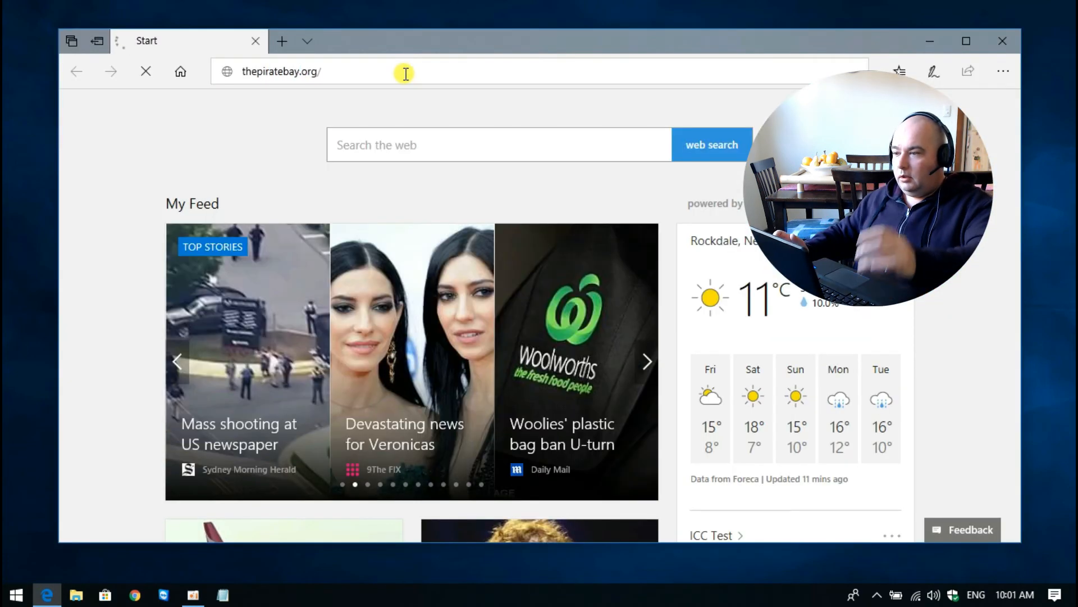